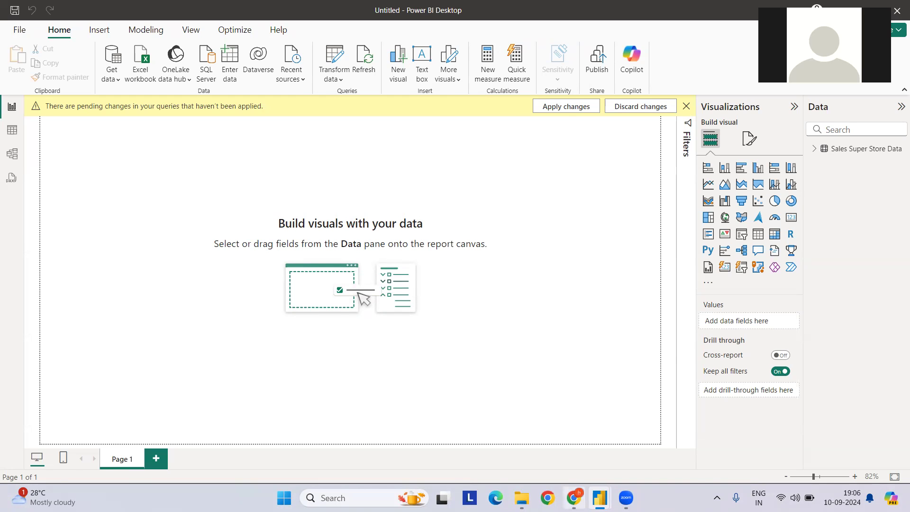
Switch to Chrome and browse the videos on the Lets Learn DATA ANALYTICS YouTube channel
click(574, 495)
scroll(544, 244, down, 1)
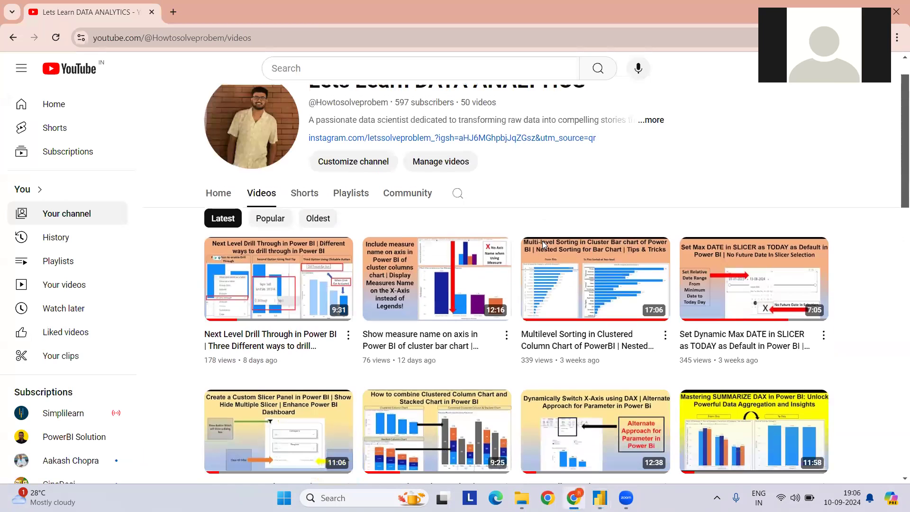
scroll(542, 241, down, 1)
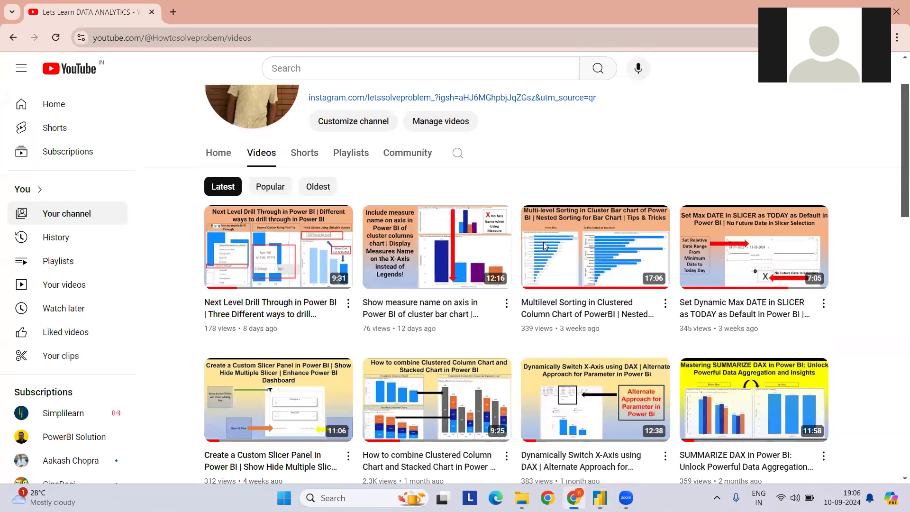
scroll(543, 242, down, 3)
scroll(545, 248, down, 1)
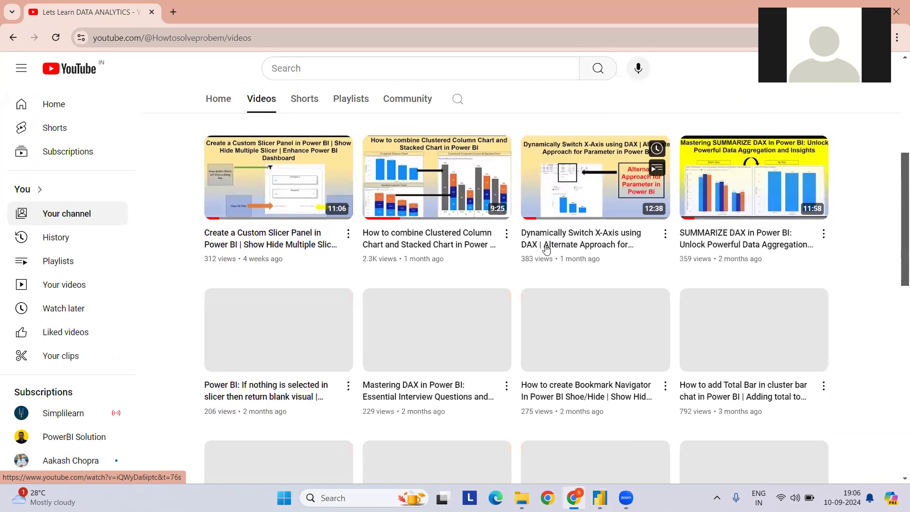
scroll(544, 248, up, 5)
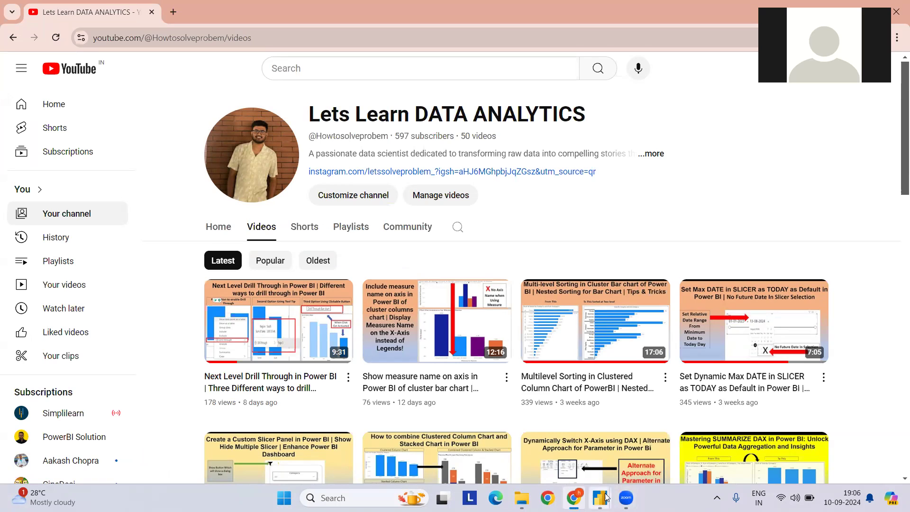
Switch to the Power Query Editor and look through the columns of the Sales Super Store Data query
mouse_move(605, 497)
click(617, 440)
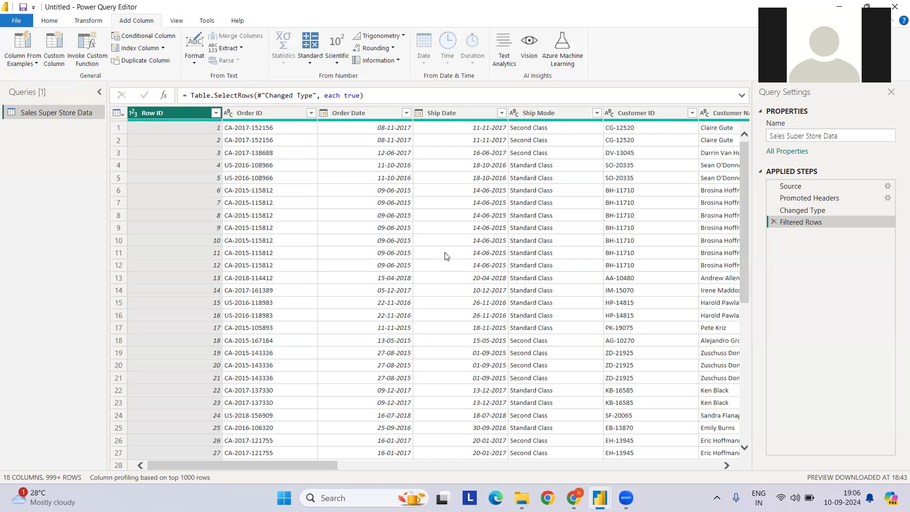
click(49, 20)
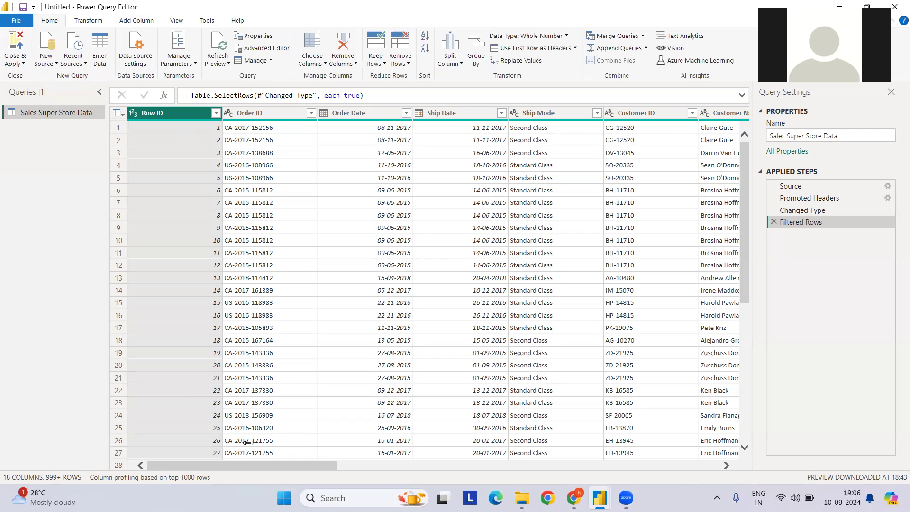
drag(256, 466, 623, 468)
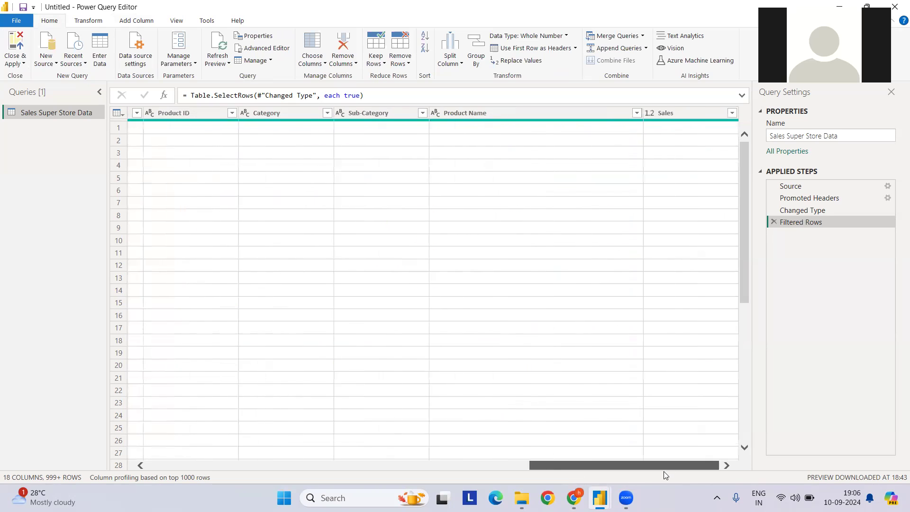
drag(261, 451, 156, 434)
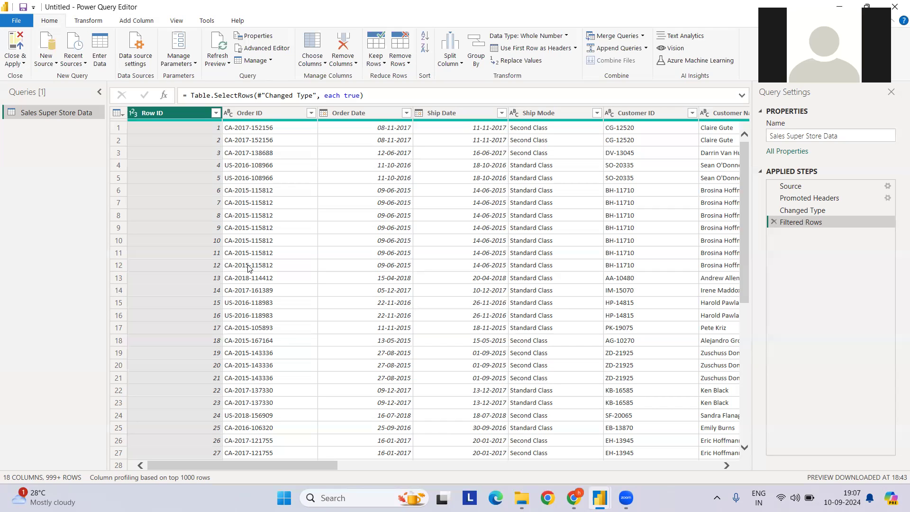
Show the column distribution and column profile for the data preview
click(177, 22)
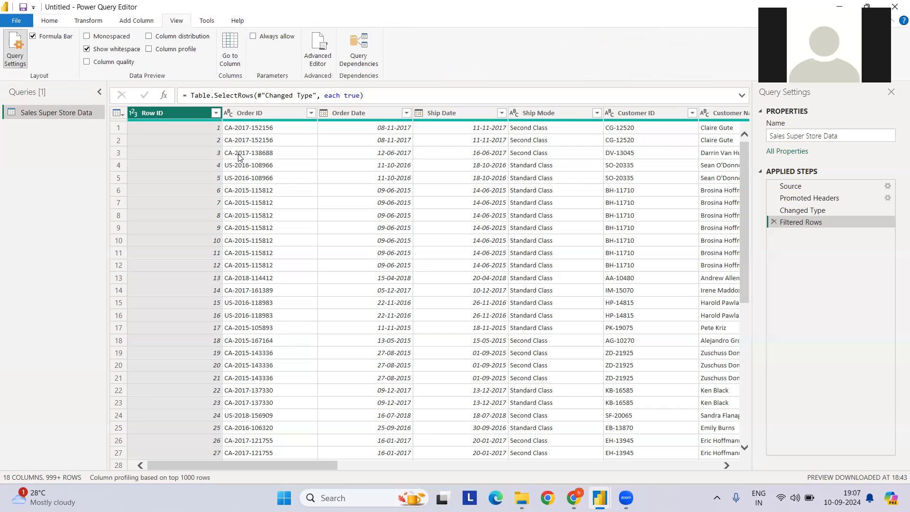
click(166, 38)
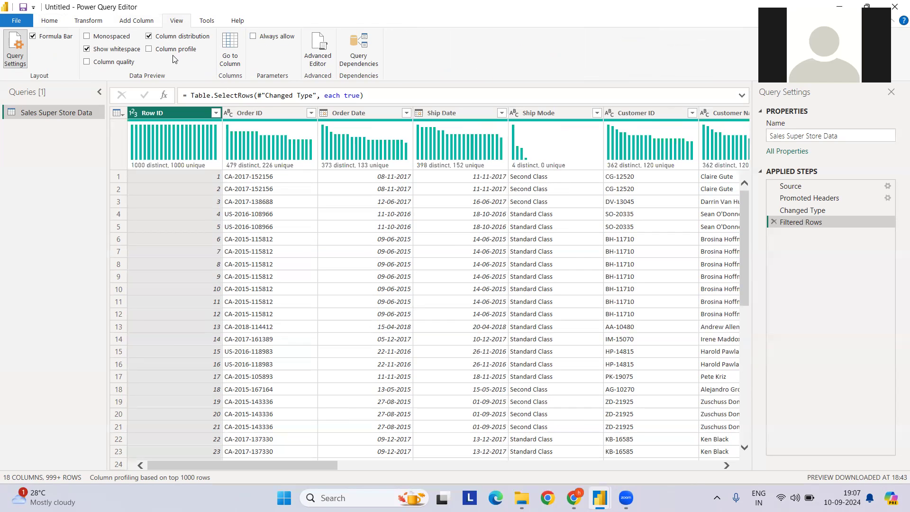
click(174, 50)
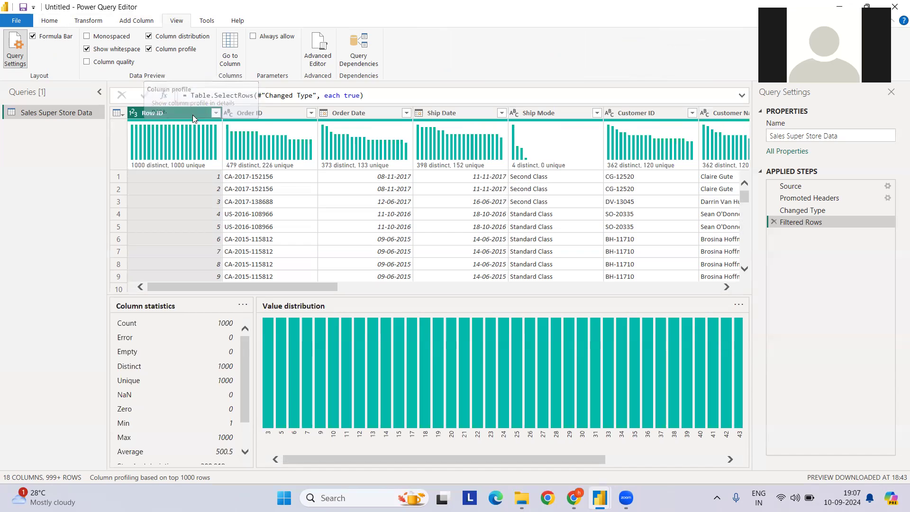
Examine the column statistics and value distribution of the Customer Name column
mouse_move(140, 167)
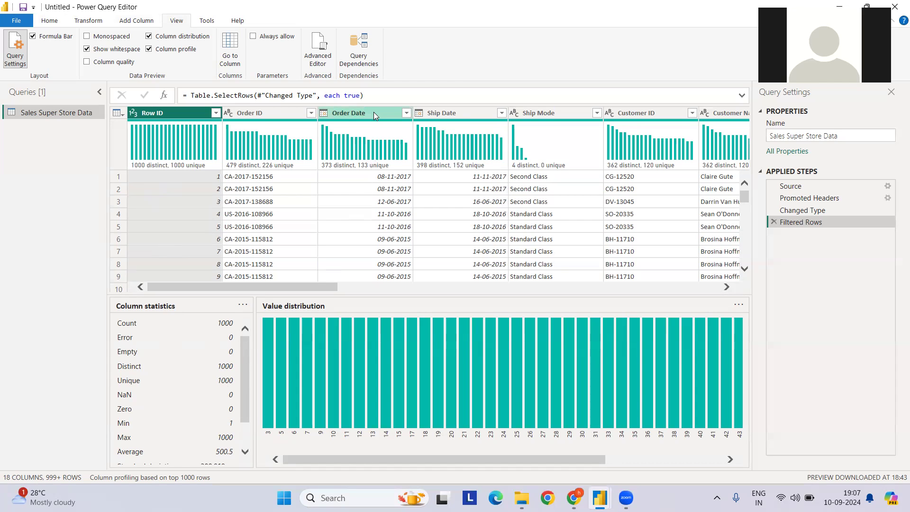
click(714, 116)
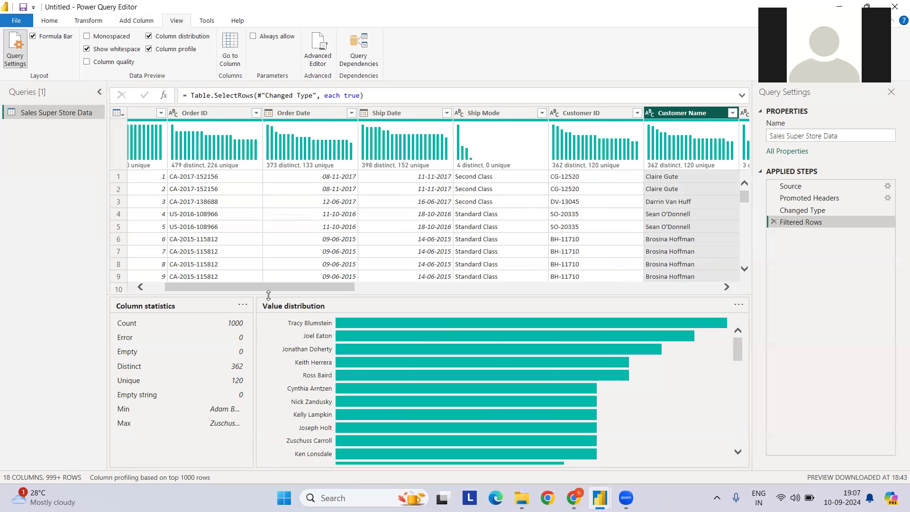
drag(280, 287, 245, 289)
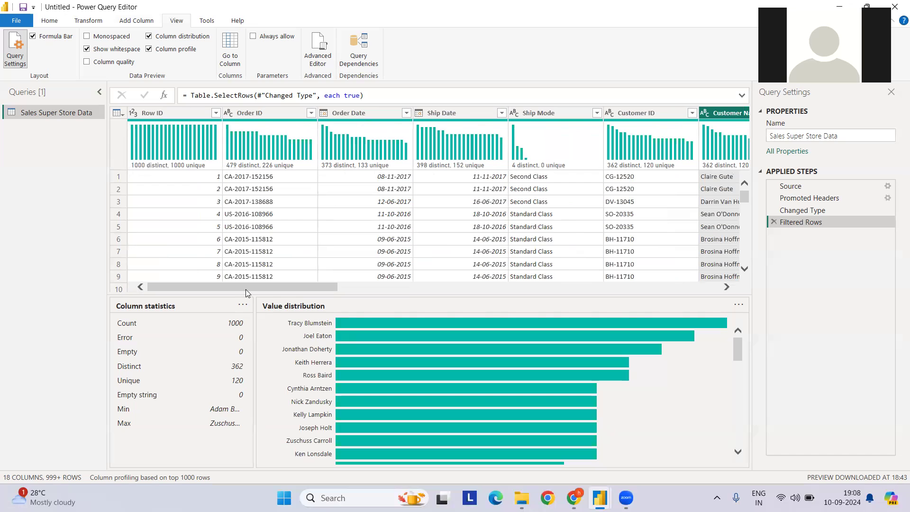
Go to the Region column and examine its column profile, including the value distribution for West
key(ctrl+g)
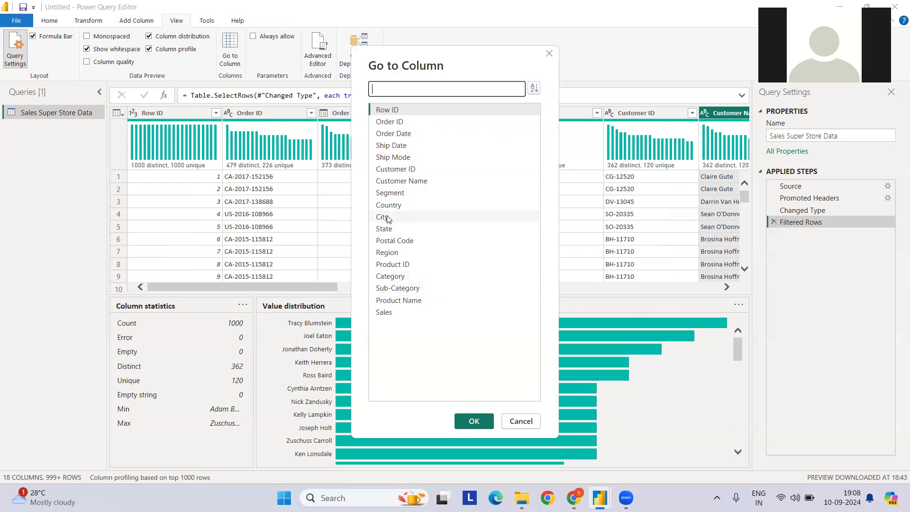
click(396, 255)
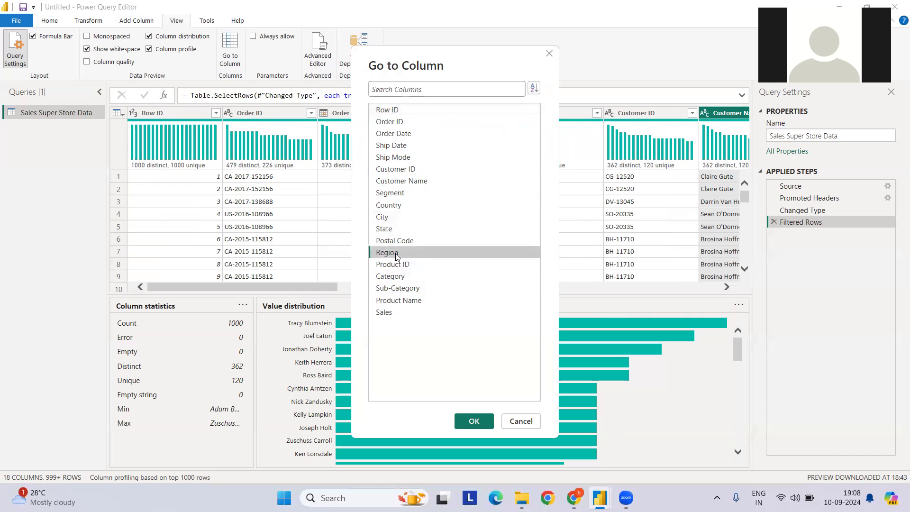
click(473, 421)
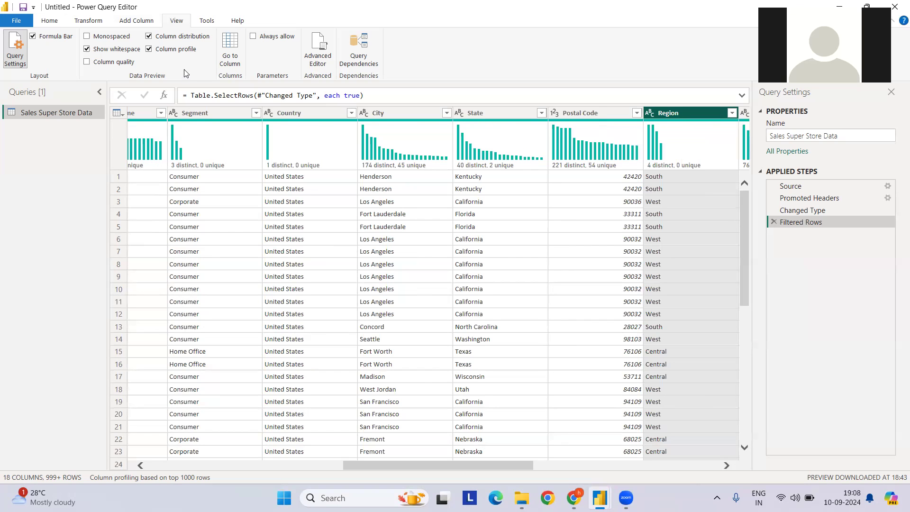
click(183, 49)
click(182, 50)
click(181, 49)
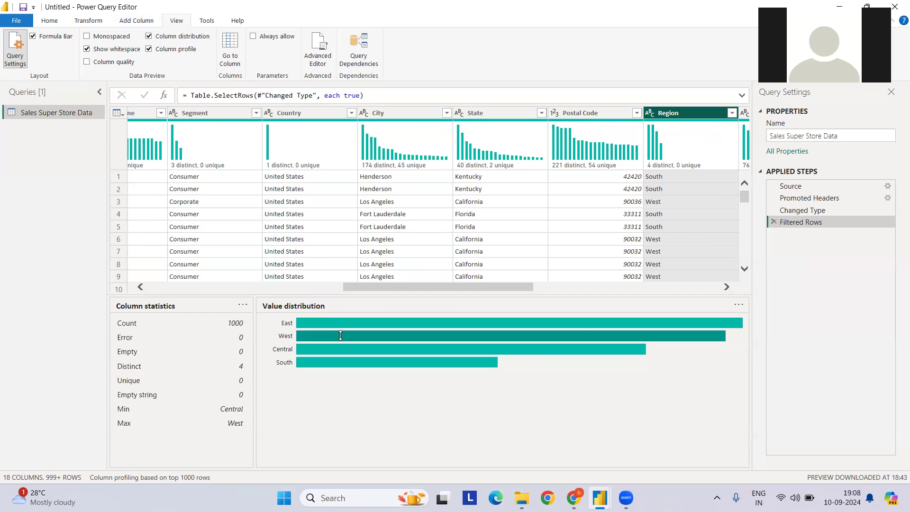
mouse_move(340, 335)
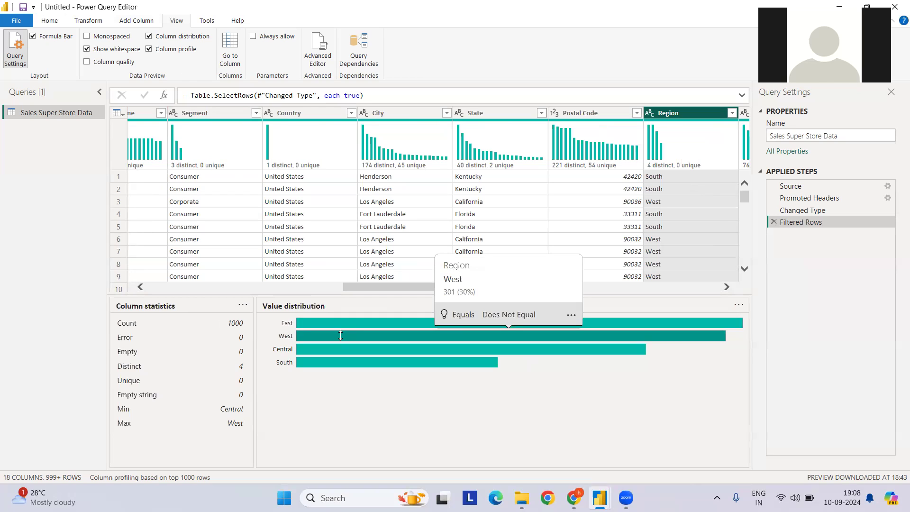
Filter the Region column to rows equal to South and check the filtered rows
click(657, 226)
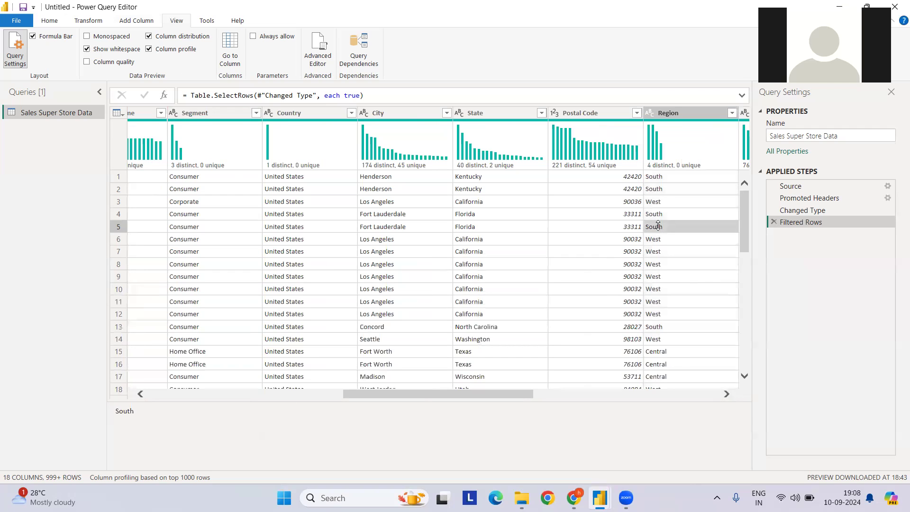
right_click(658, 225)
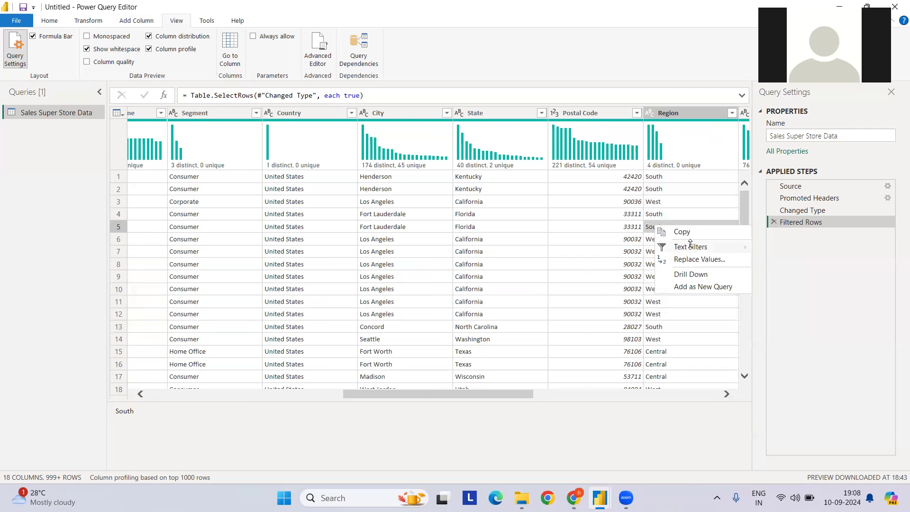
mouse_move(691, 246)
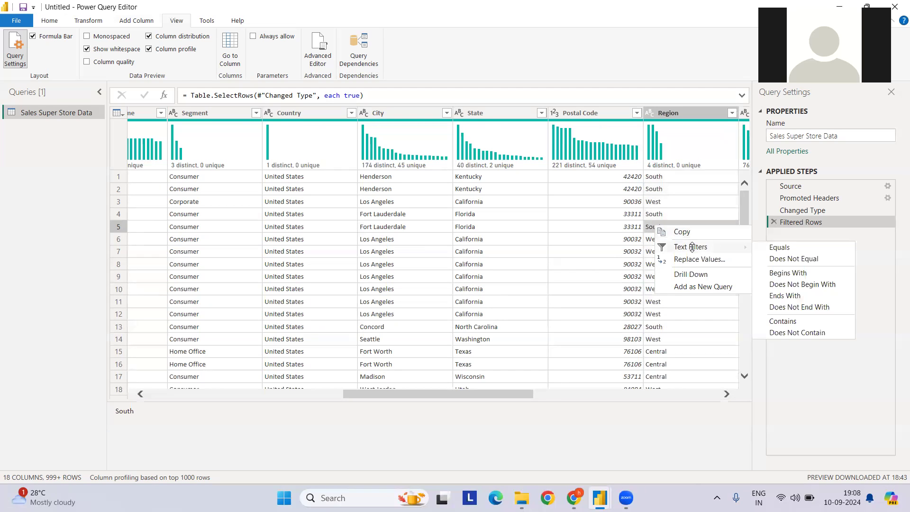
click(772, 247)
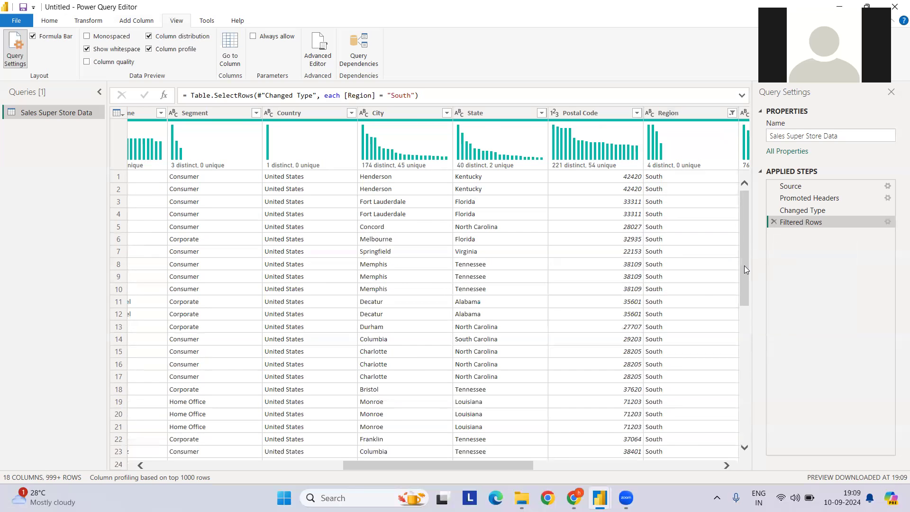
scroll(656, 305, down, 7)
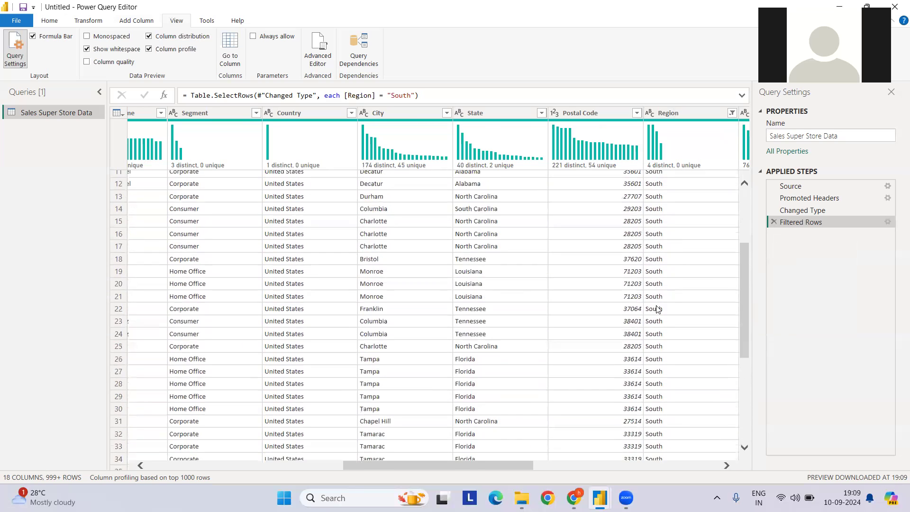
scroll(654, 291, up, 7)
scroll(649, 261, down, 9)
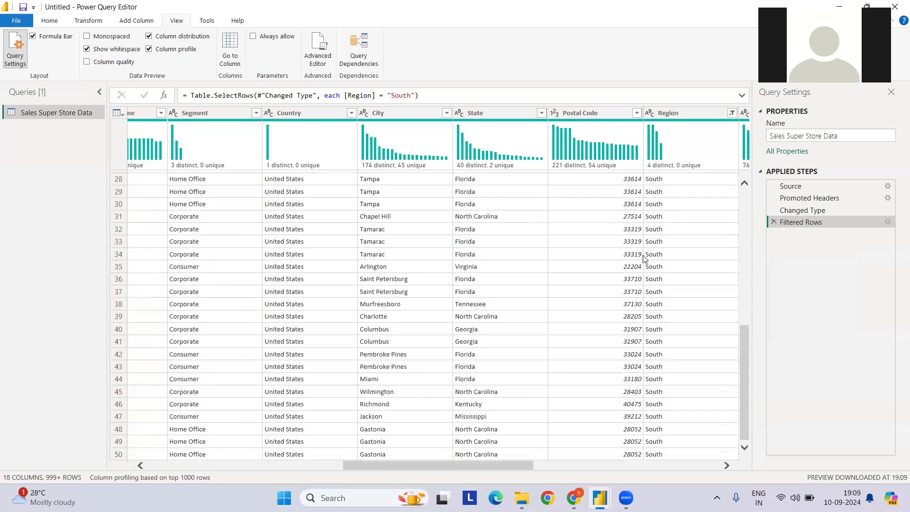
Toggle the column profile off and on again and review the full list of column statistics
click(175, 51)
click(175, 51)
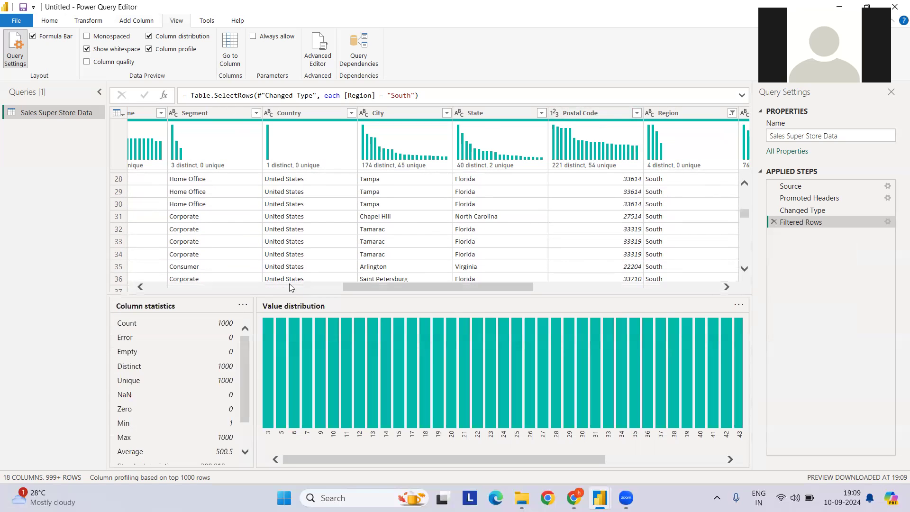
scroll(184, 404, down, 2)
scroll(185, 388, up, 2)
scroll(188, 379, down, 2)
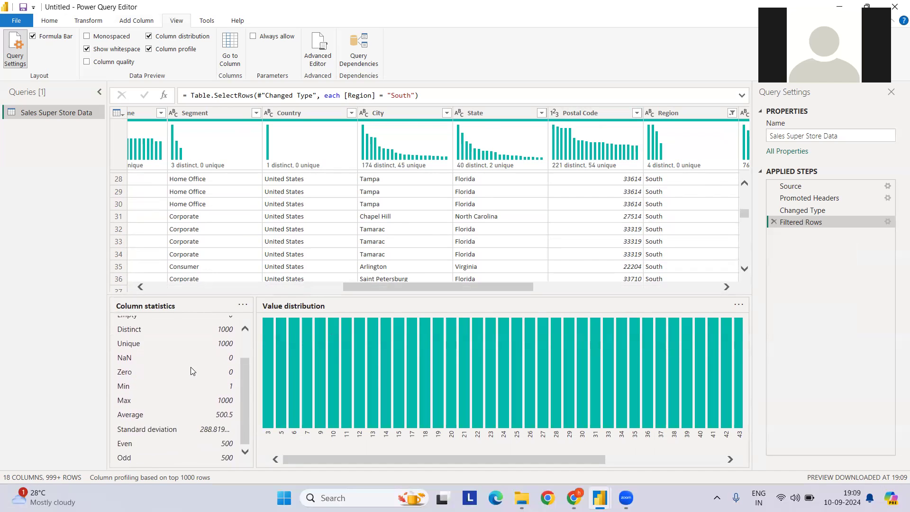
scroll(197, 363, up, 2)
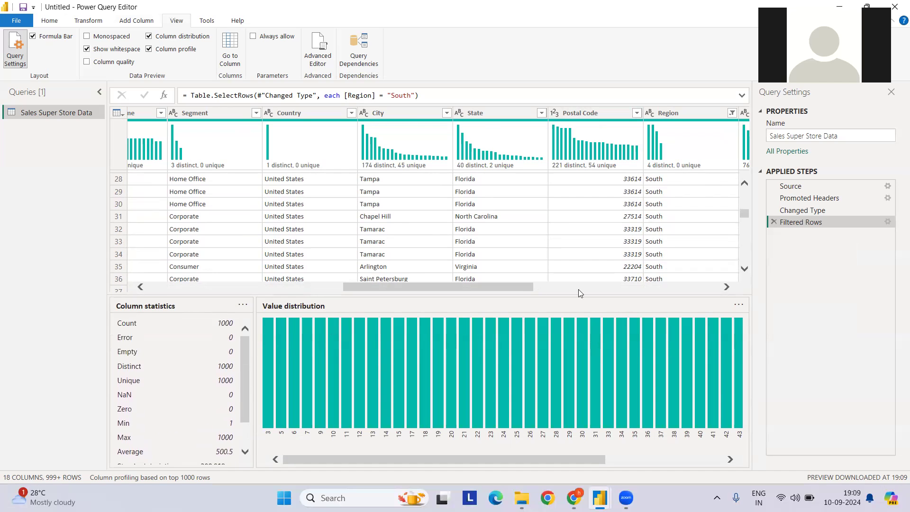
Hide the column profile and column distribution, and delete the Filtered Rows step from the query
click(161, 50)
click(166, 38)
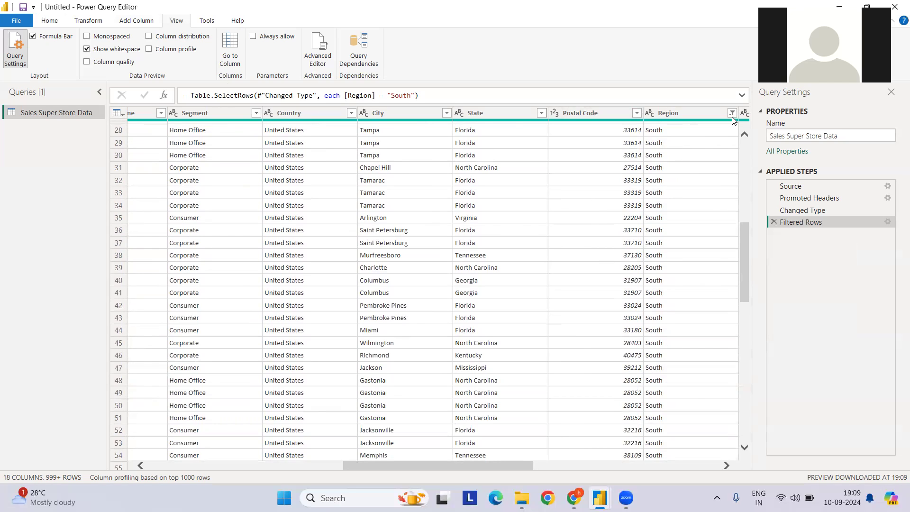
click(773, 222)
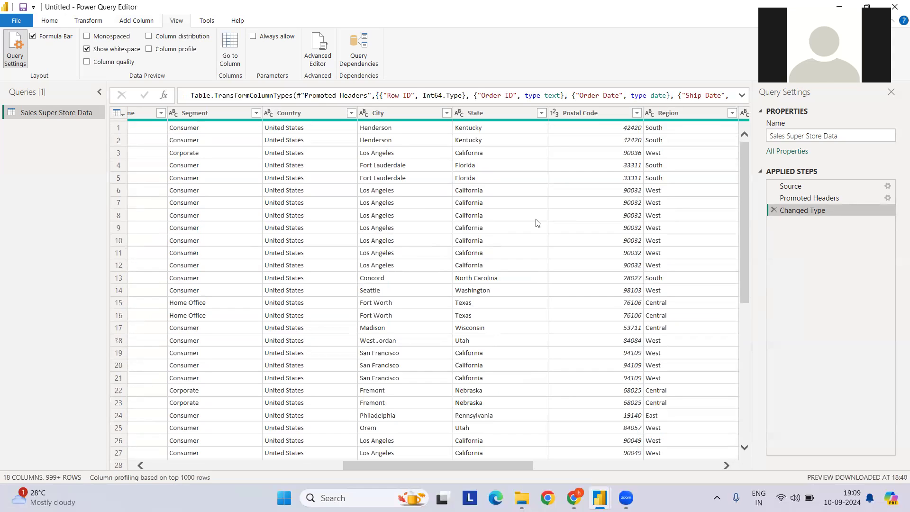
Start a new custom column on the Sales Super Store Data query and begin its formula with an opening square bracket
click(52, 22)
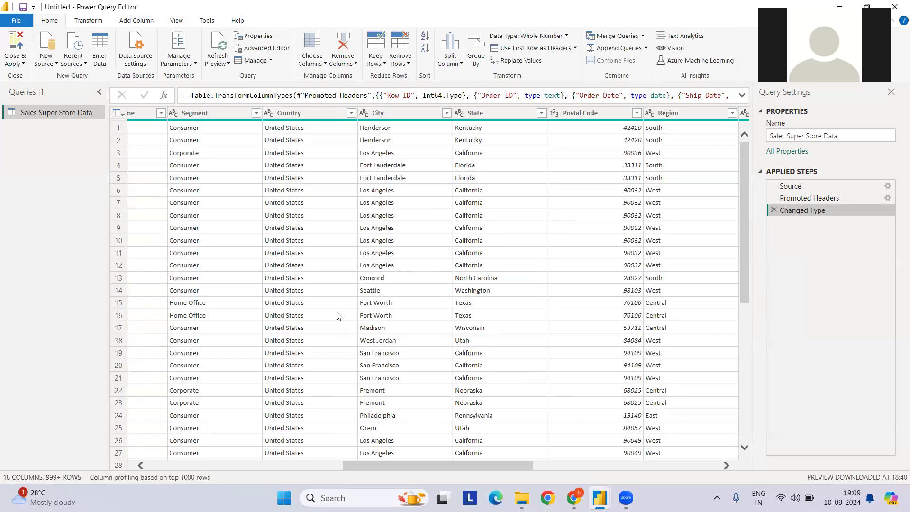
click(136, 21)
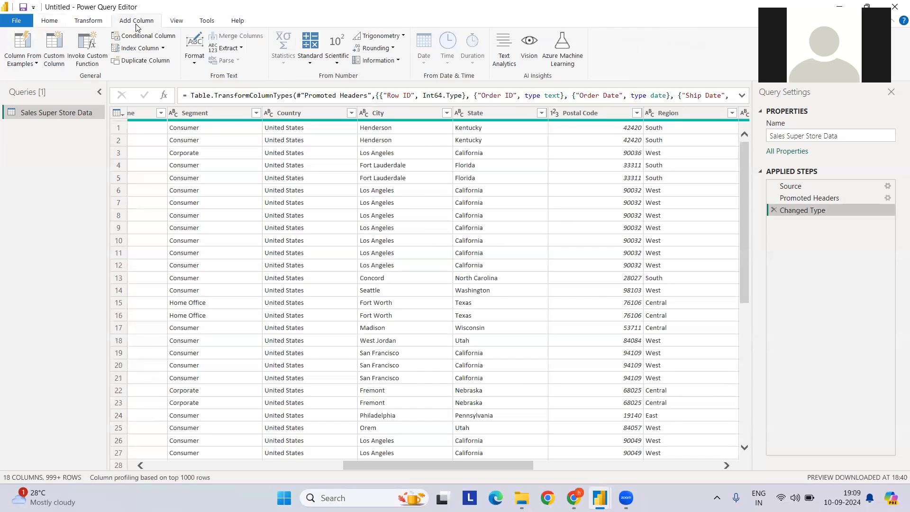
click(55, 60)
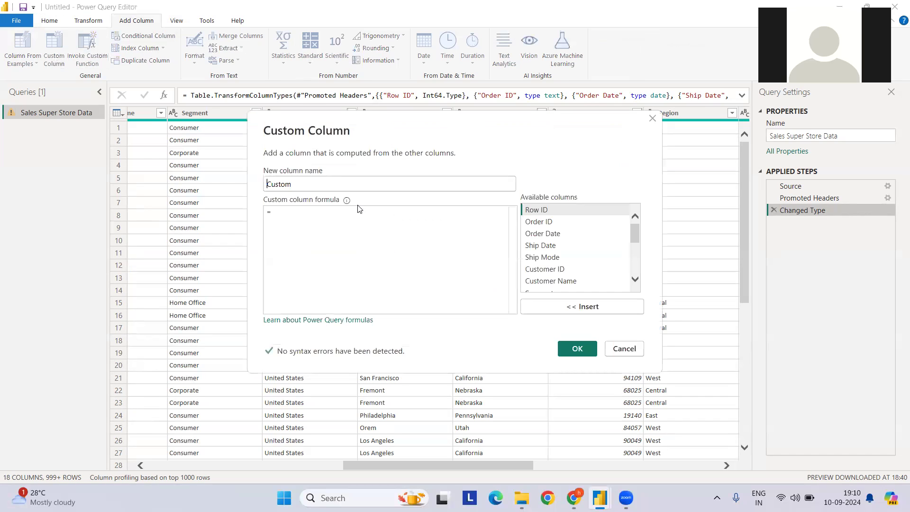
click(278, 215)
text([[)
key(BackSpace)
key(BackSpace)
text([)
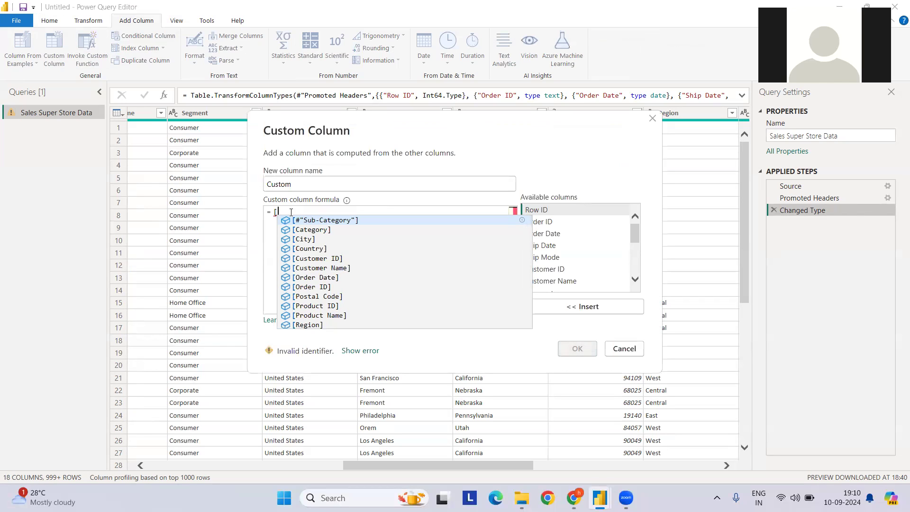
click(291, 212)
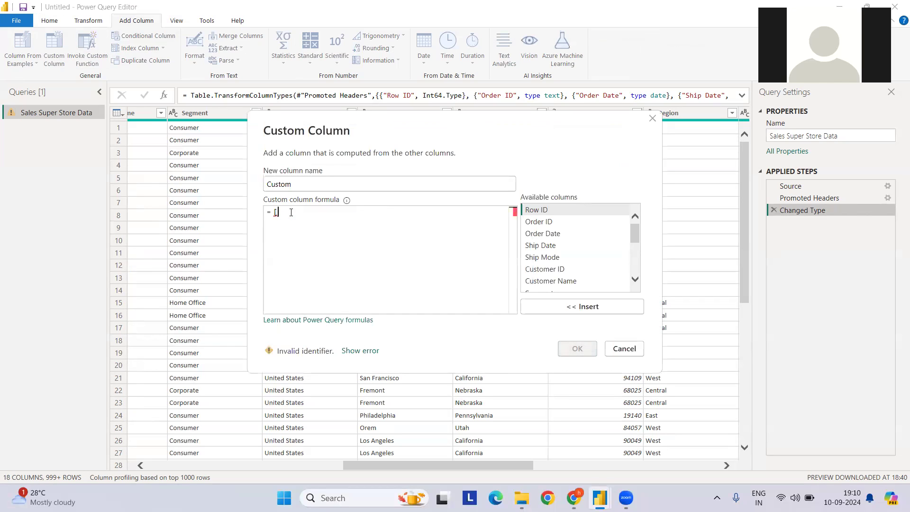
Define the record's first field, date_diff_btw_order_ship, on a new line as [Ship Date]-[Order Date], followed by a comma
key(Return)
text(date)
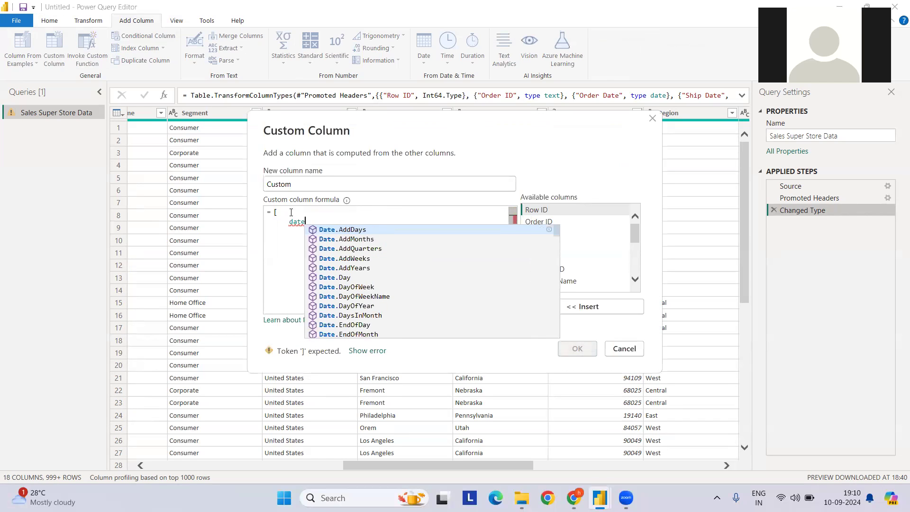
text(_diff_btw_order_ship)
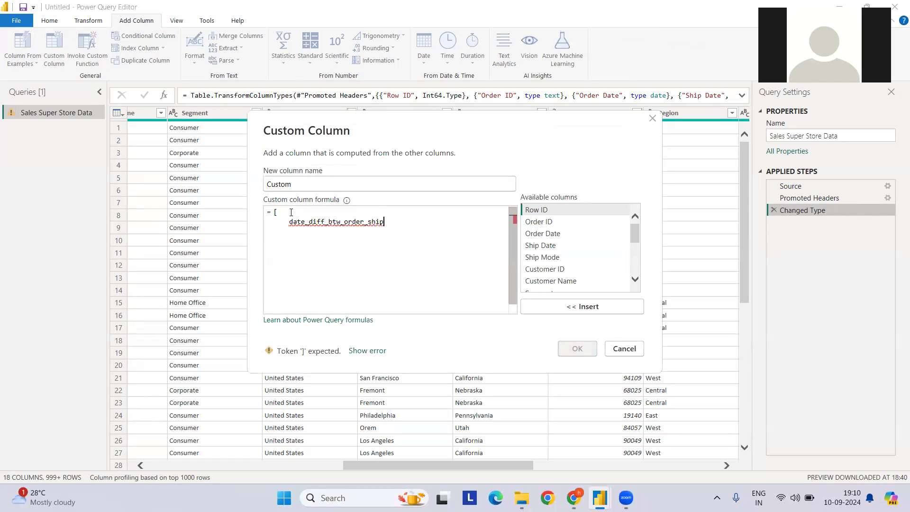
text( =)
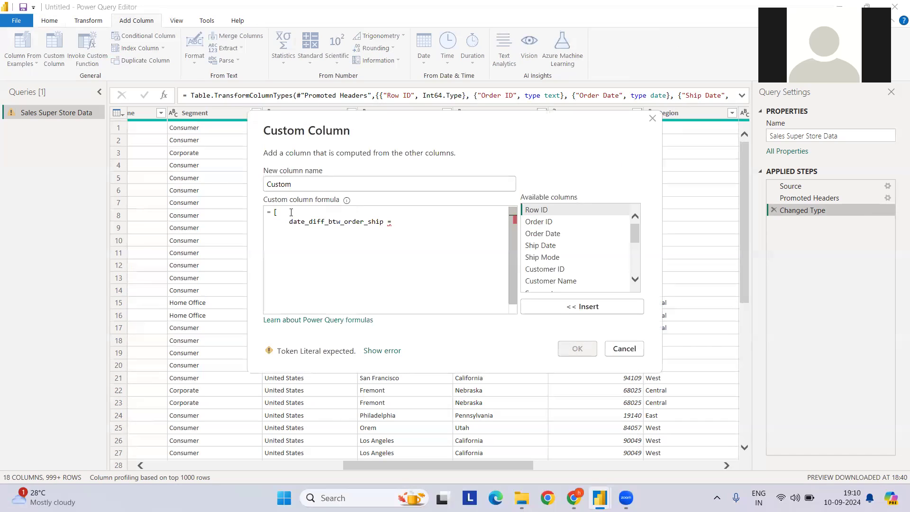
click(545, 246)
click(582, 307)
text(-)
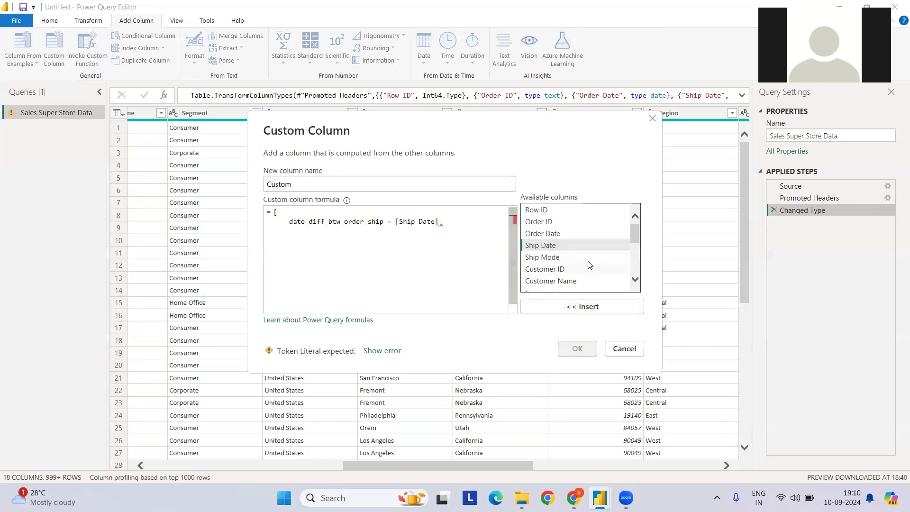
click(560, 233)
click(586, 307)
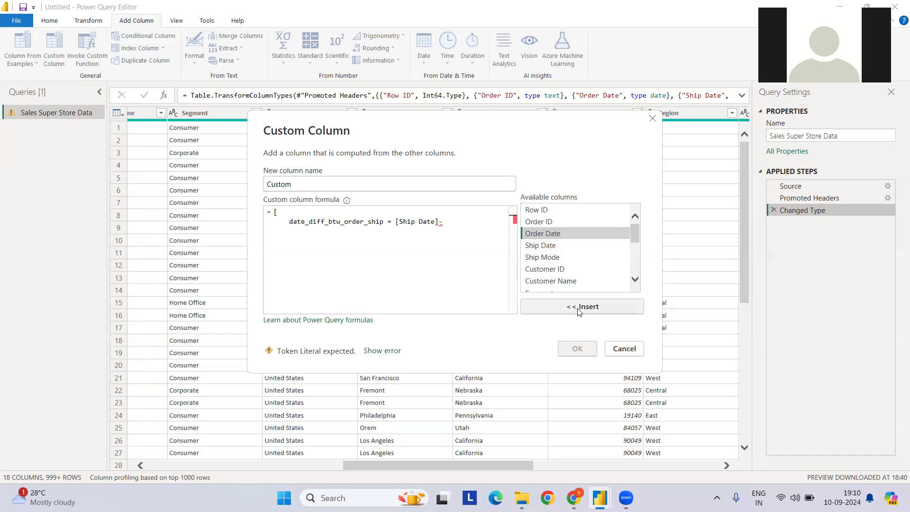
text(,)
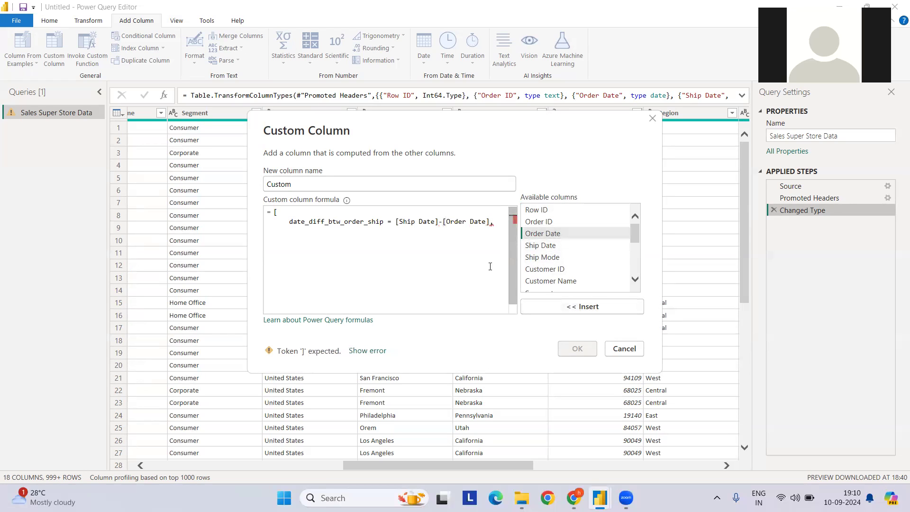
Add a second record field, sale_ratio, defined as [Sales]*10, and close the record with a square bracket on its own line
key(Return)
text(sale)
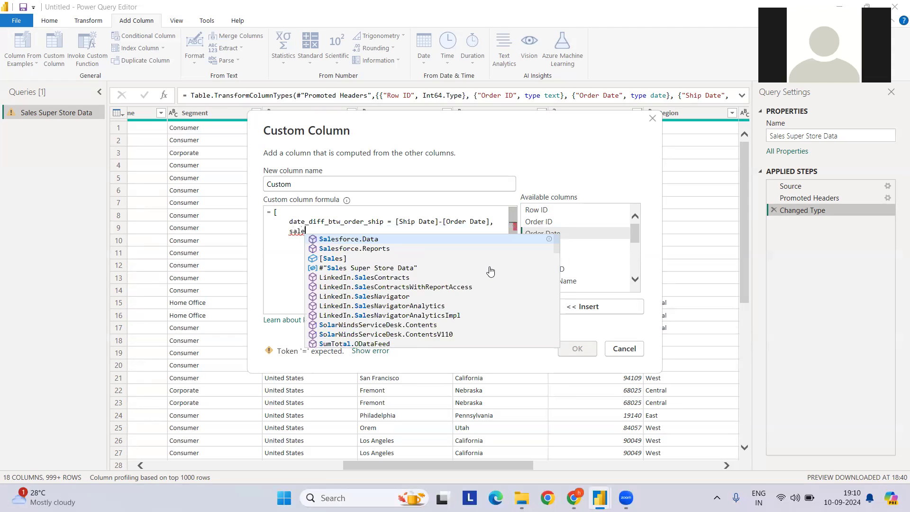
text(_rati)
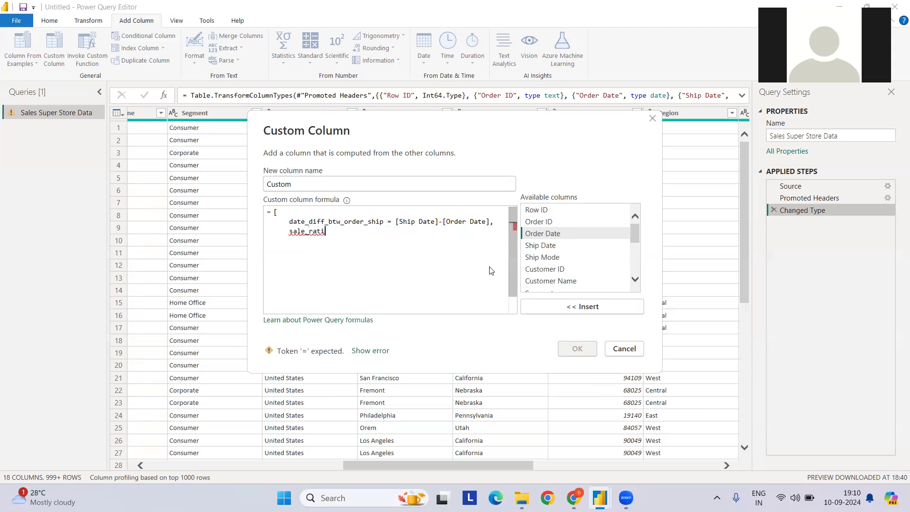
text(o =)
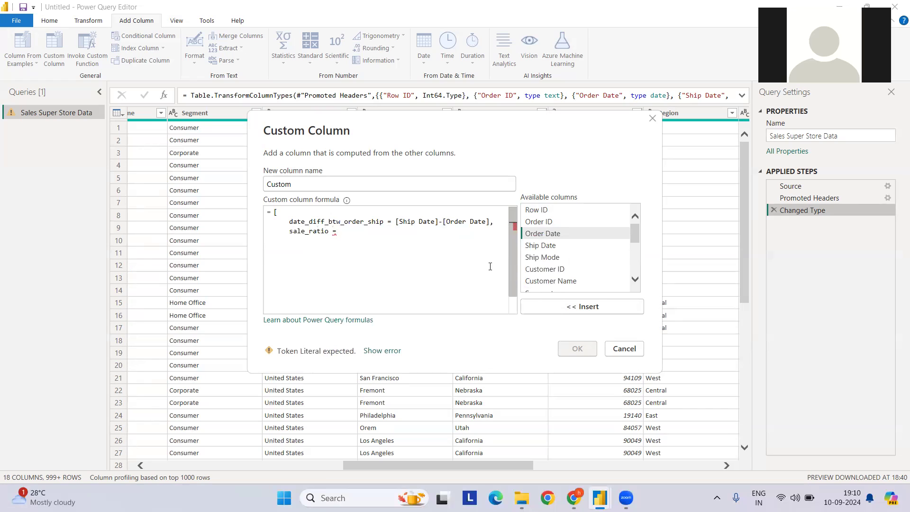
scroll(567, 279, down, 4)
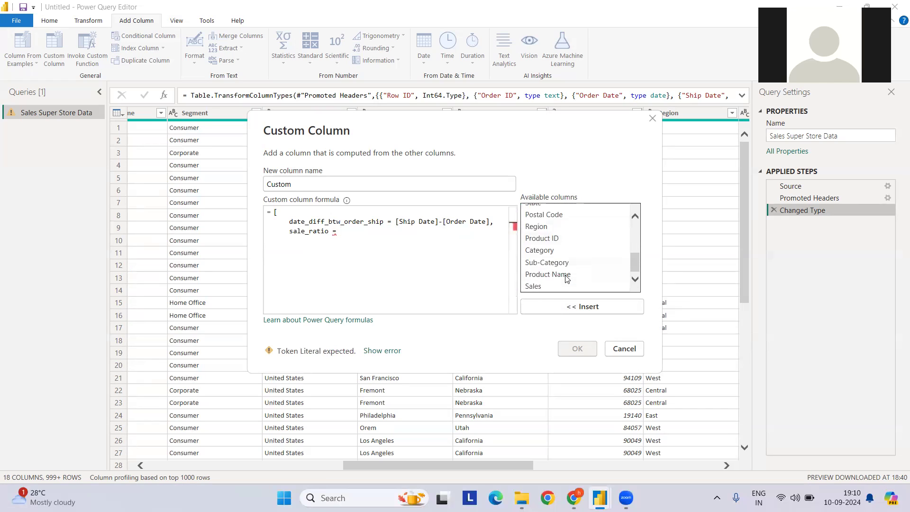
click(564, 286)
click(576, 306)
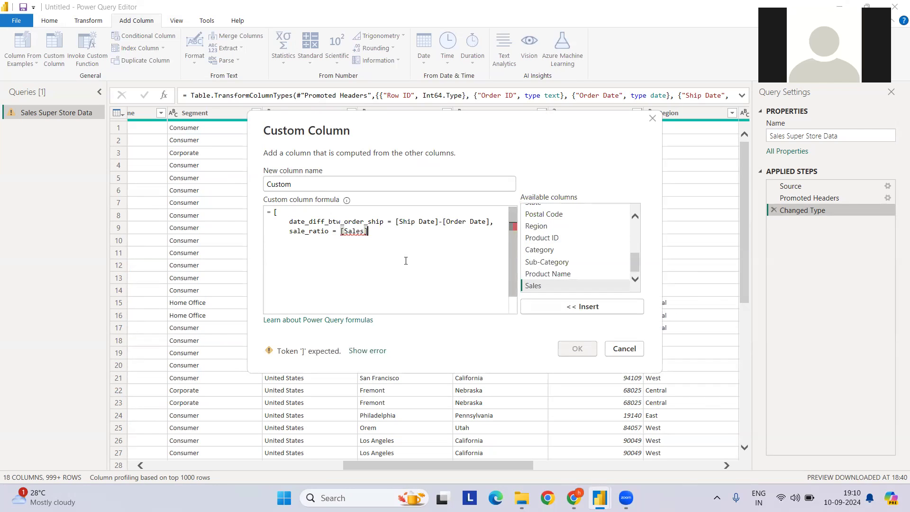
text(/)
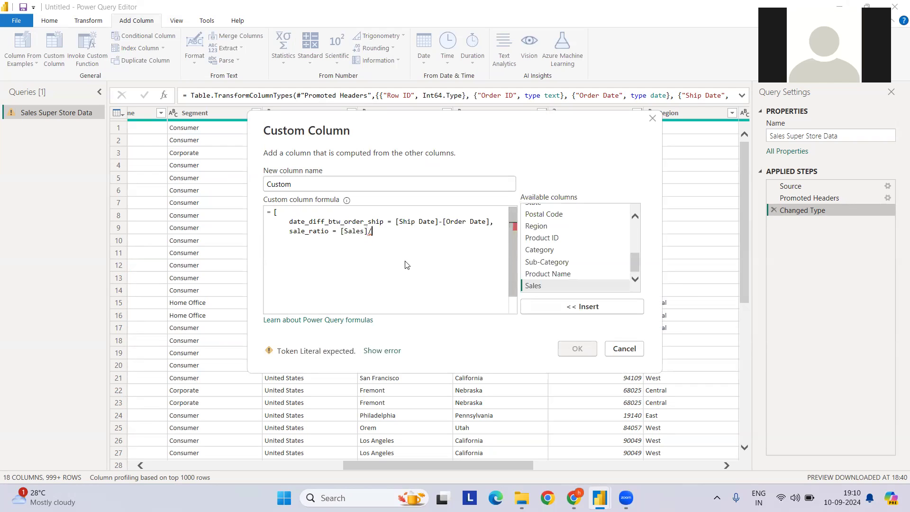
key(BackSpace)
text(*10)
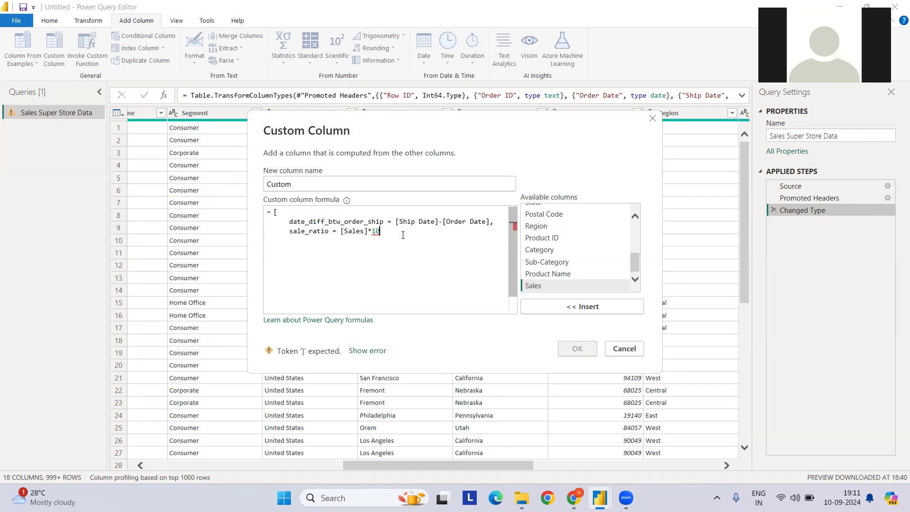
key(Return)
text(])
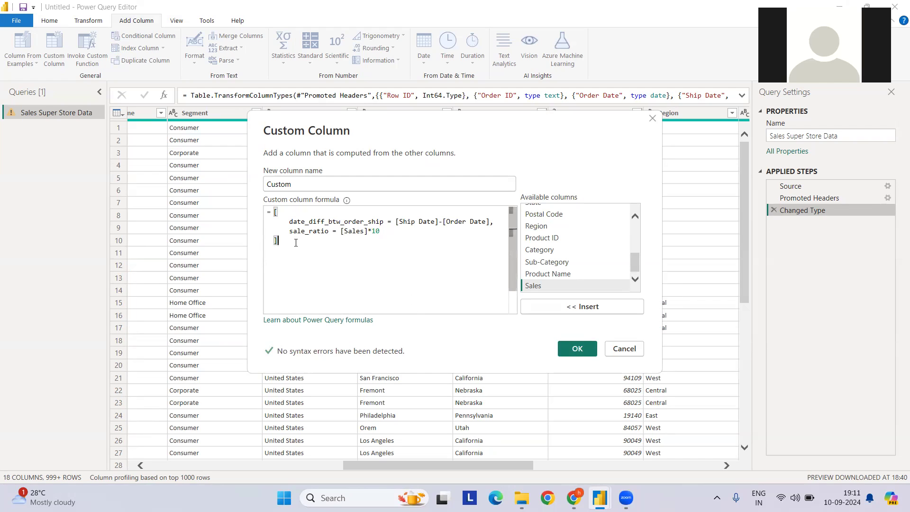
Highlight the two field definitions and the whole bracketed record for review, and create the custom column
drag(291, 225, 397, 231)
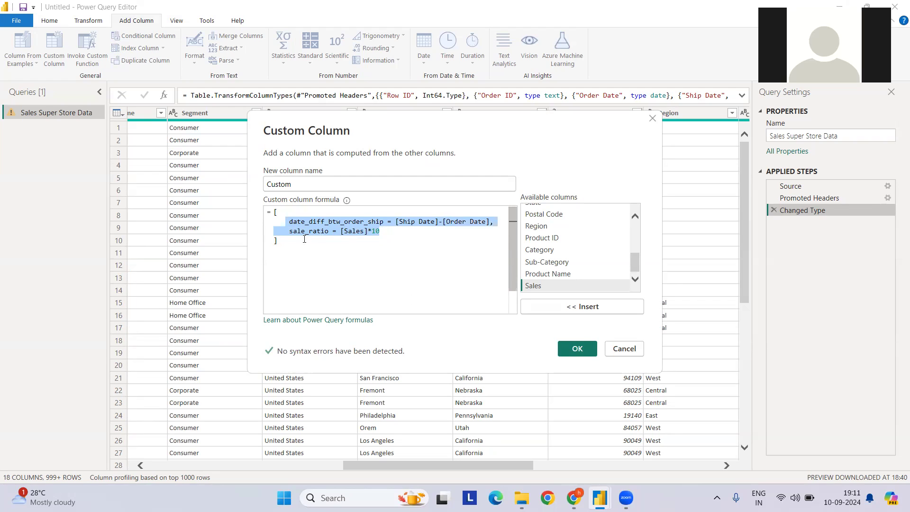
drag(302, 241, 274, 212)
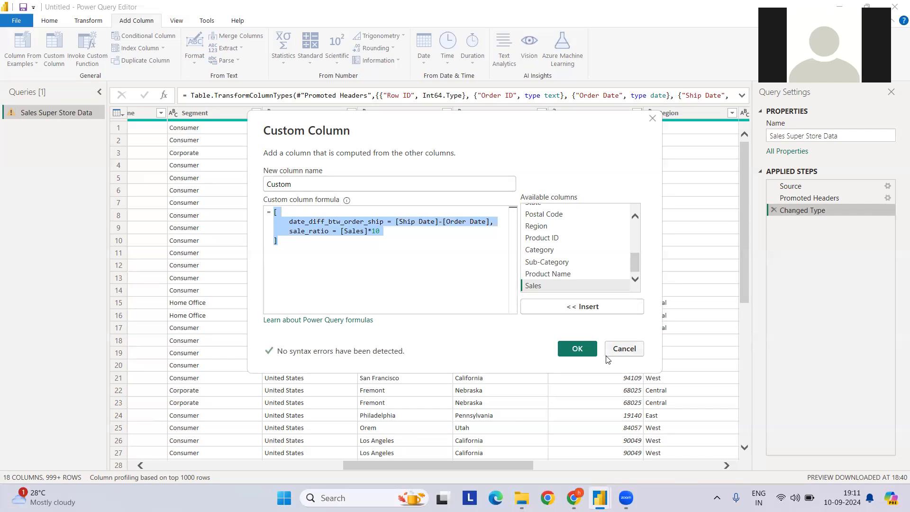
click(578, 350)
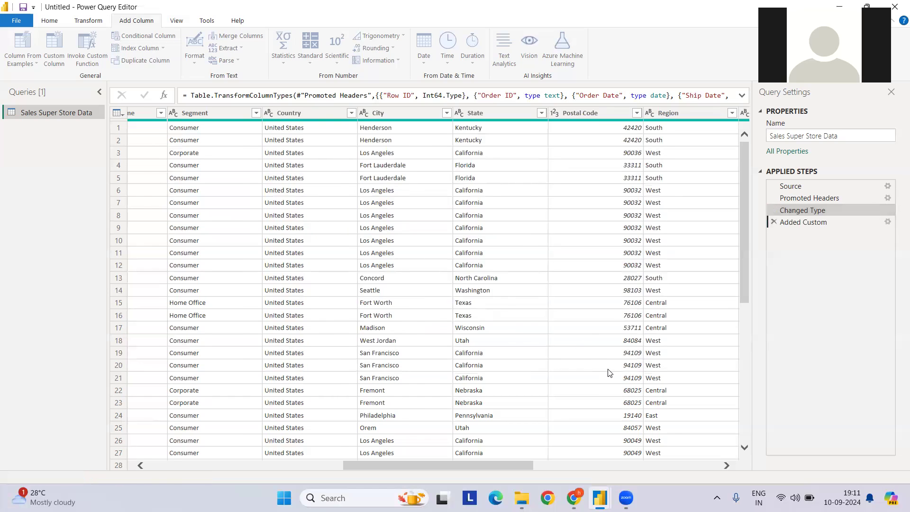
Expand the Custom record column into date_diff_btw_order_ship and sale_ratio with the original column name as prefix, and view both columns
click(669, 113)
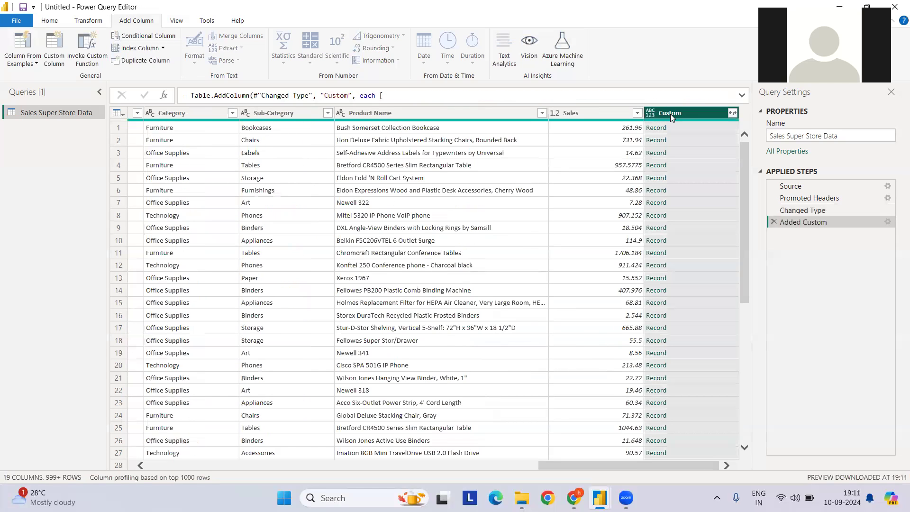
click(733, 113)
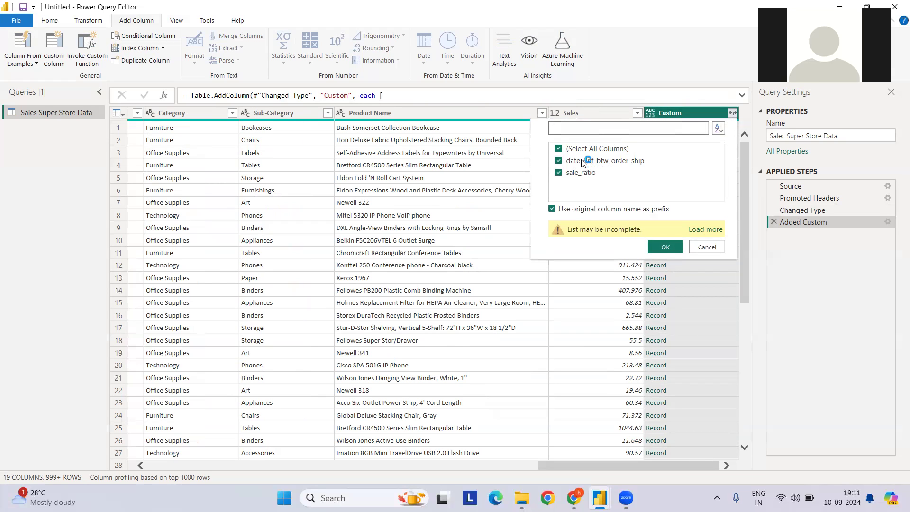
click(659, 248)
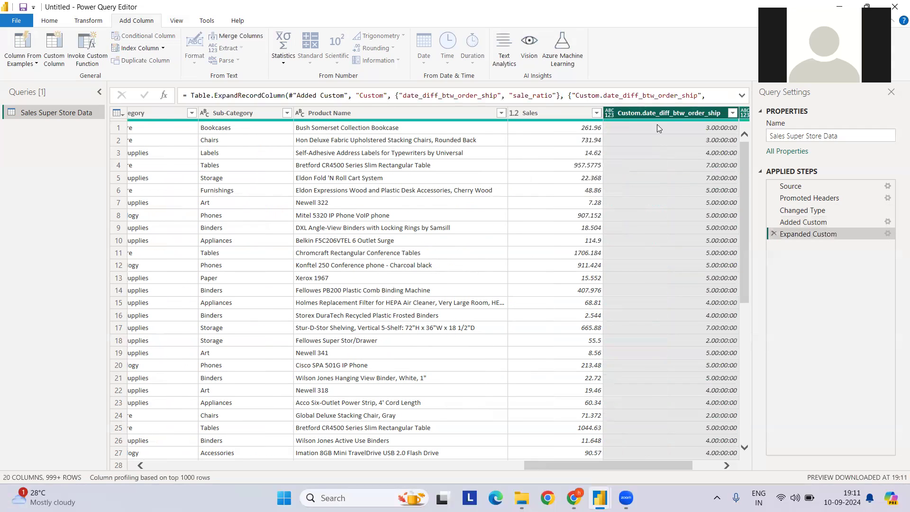
drag(633, 462, 678, 462)
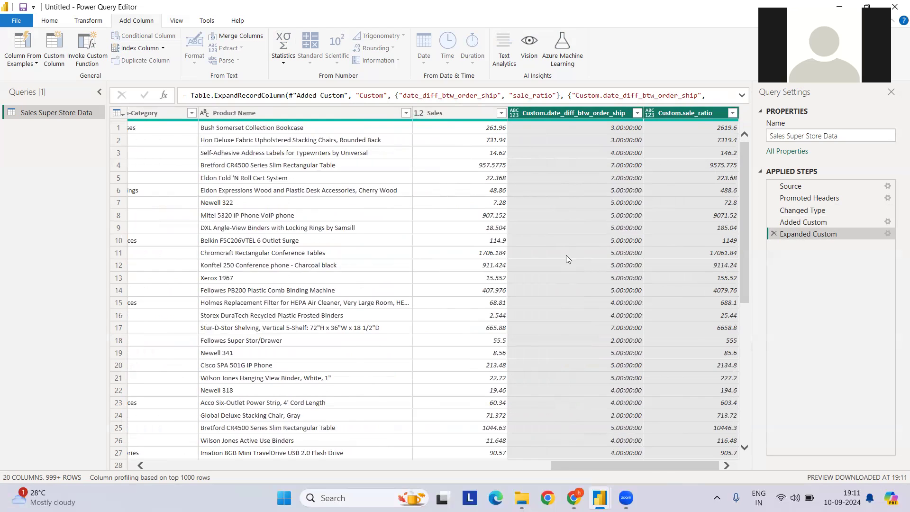
Reopen the settings of the Added Custom step, review its whole record formula, and close them without changes
click(876, 221)
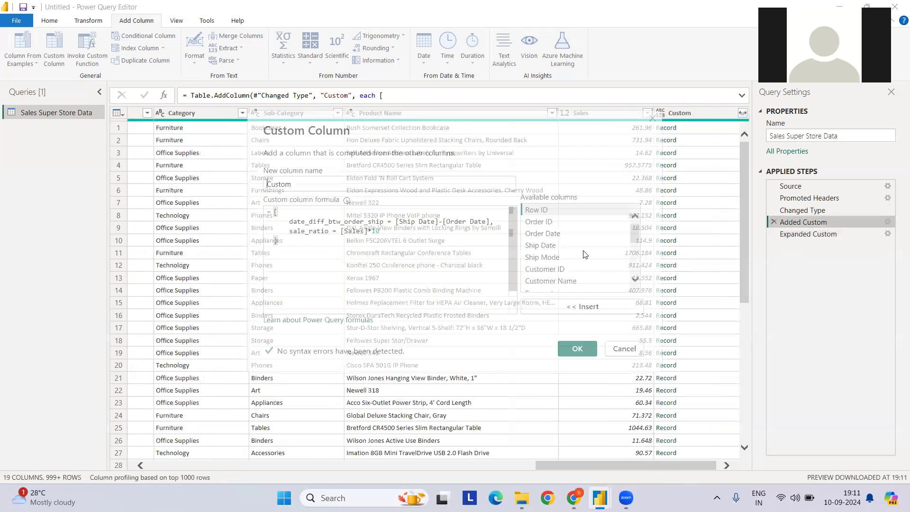
click(303, 253)
key(ctrl+a)
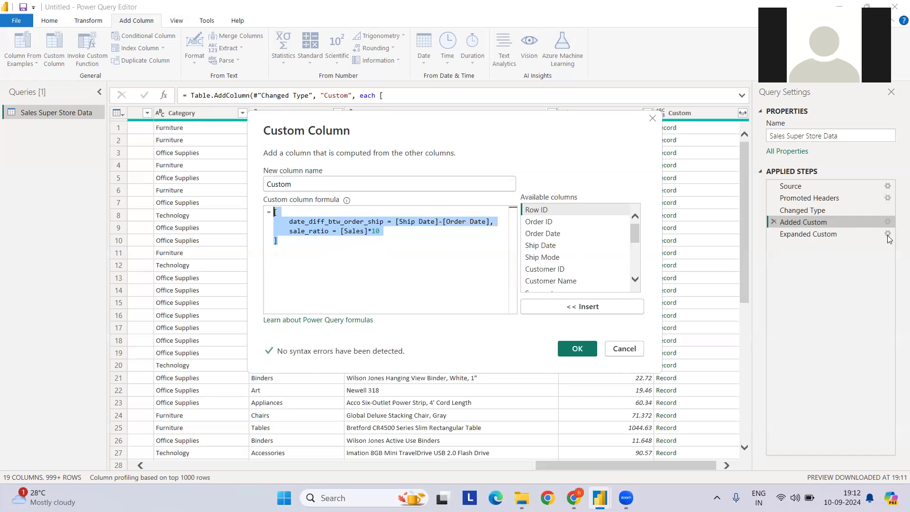
drag(305, 243, 274, 212)
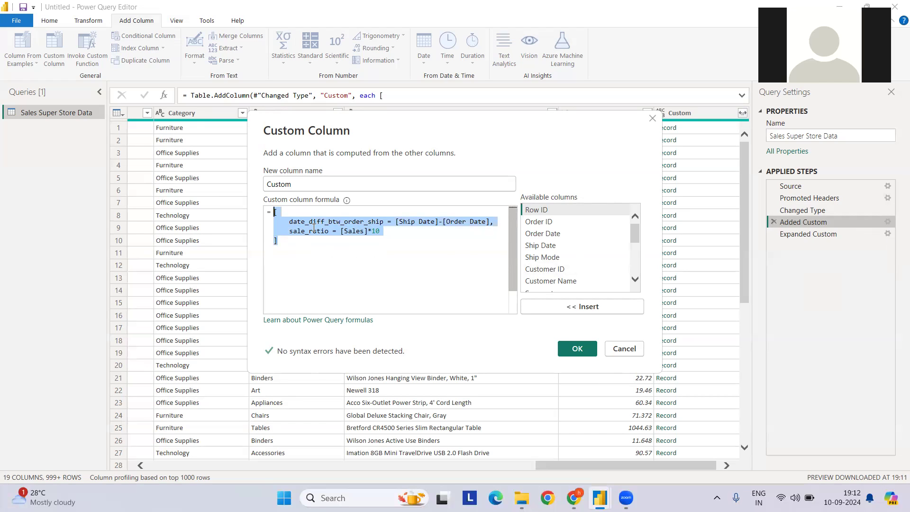
click(611, 354)
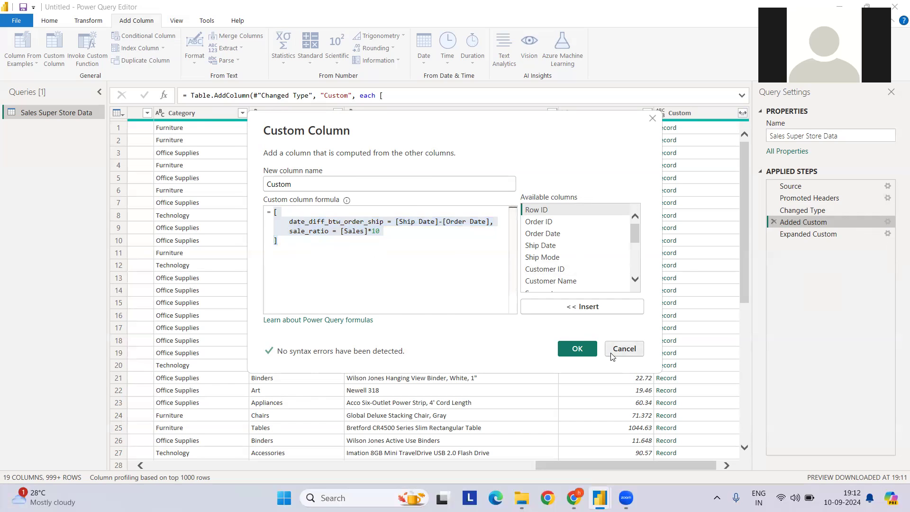
Go back to the table's first columns, show the details of row 7, and enlarge the detail preview to read its fields
click(447, 464)
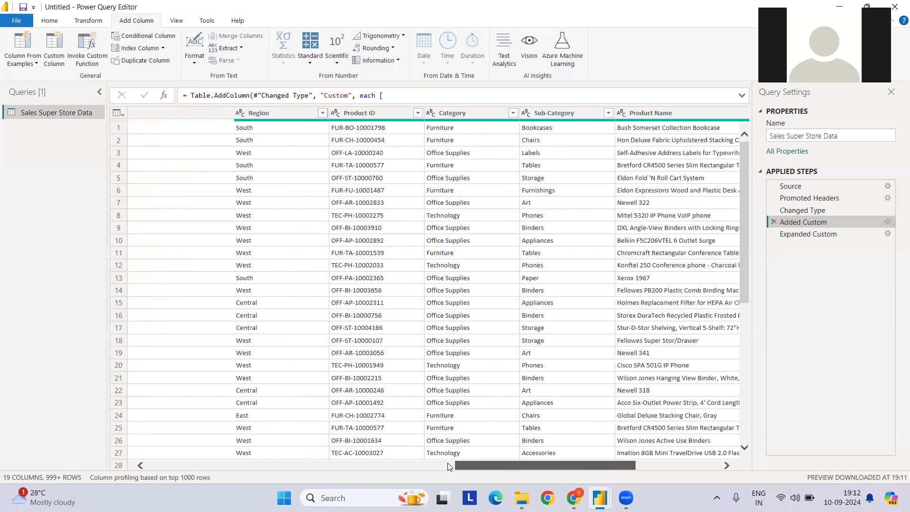
click(342, 464)
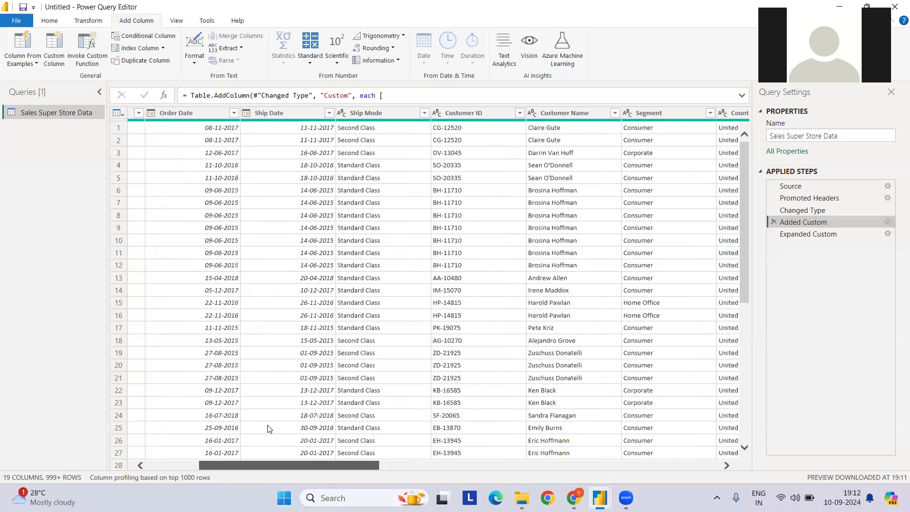
drag(297, 462, 210, 469)
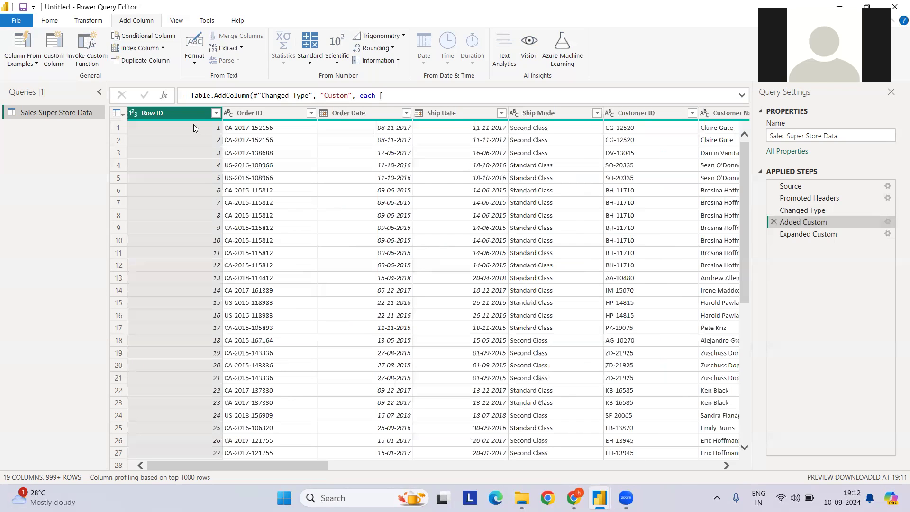
click(119, 203)
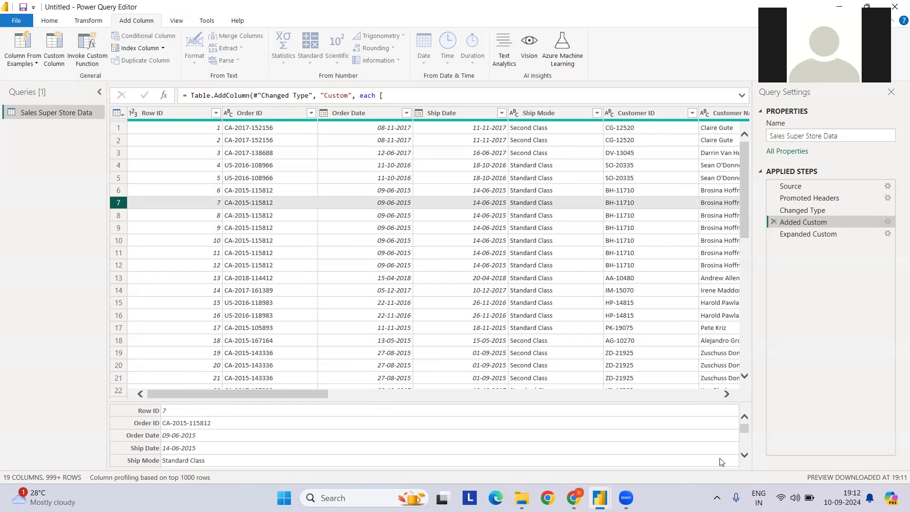
drag(377, 400, 381, 293)
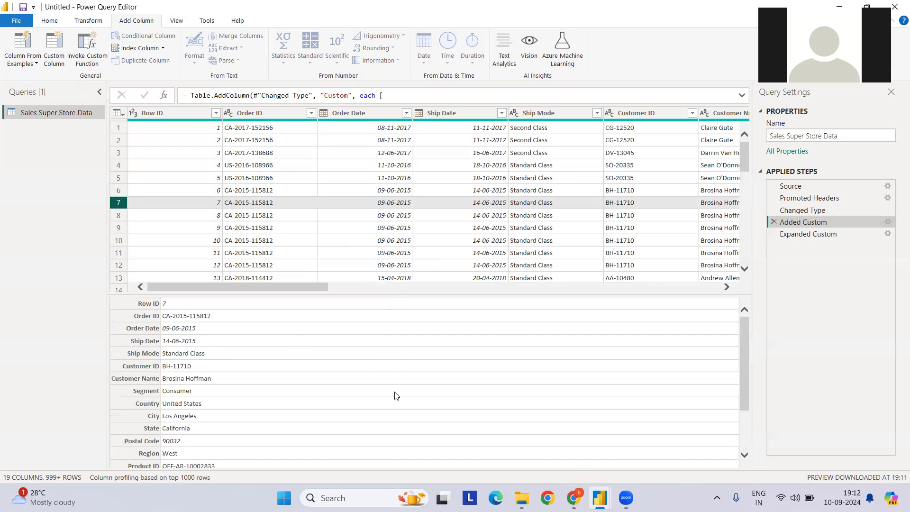
scroll(220, 330, down, 3)
scroll(220, 330, up, 3)
Show the details of row 10, read through all its fields, and shrink the detail preview again
click(120, 242)
scroll(203, 330, down, 3)
scroll(209, 361, up, 3)
scroll(208, 361, down, 1)
scroll(208, 361, down, 1)
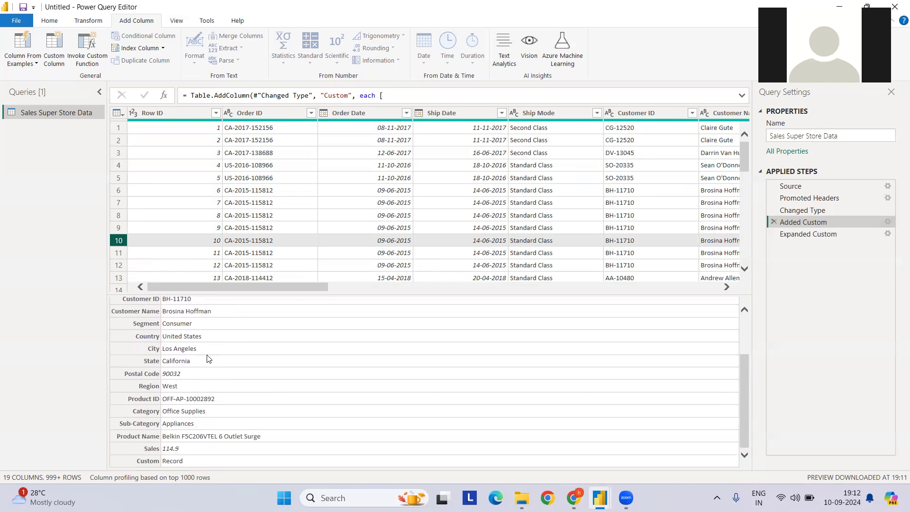
drag(422, 295, 428, 372)
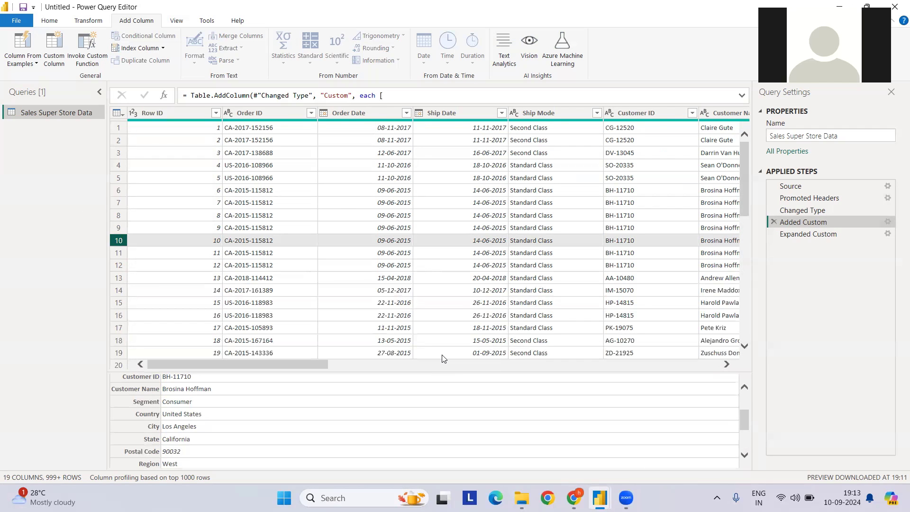
Switch to Chrome to show the Lets Learn DATA ANALYTICS YouTube channel's videos, and return to Power Query Editor
click(573, 497)
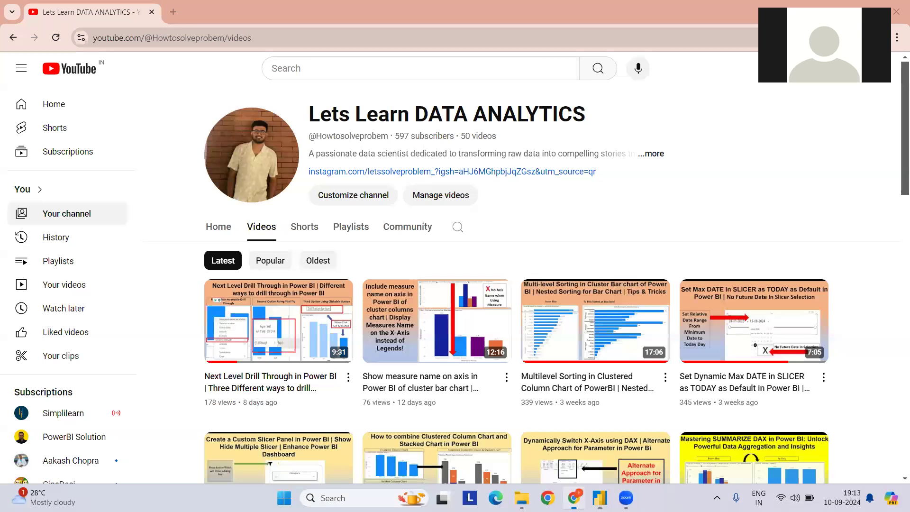
click(573, 497)
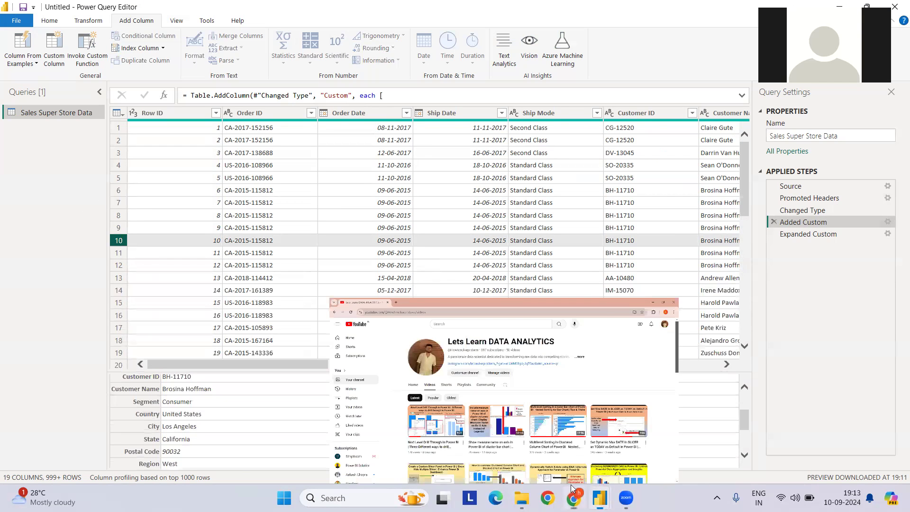